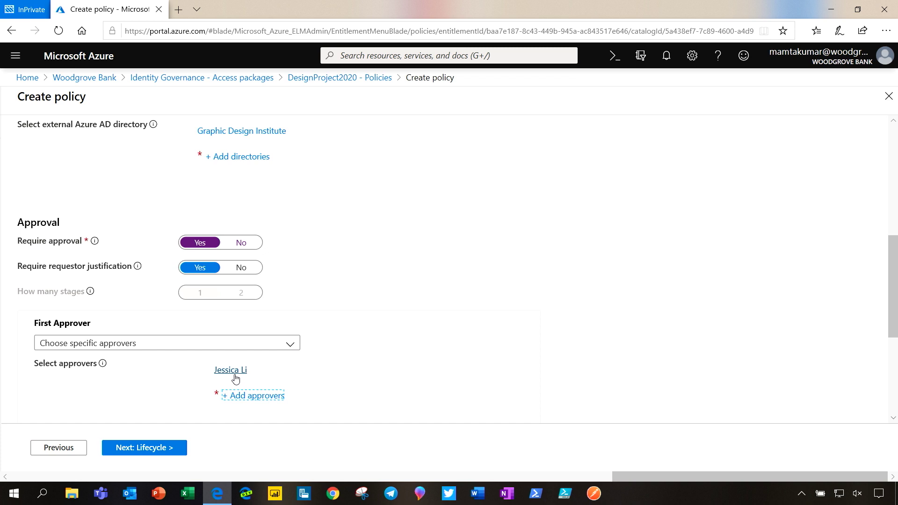
- Add a second first-stage approver by searching for the user by name and selecting them
{"action": "left_click", "coordinate": [250, 397]}
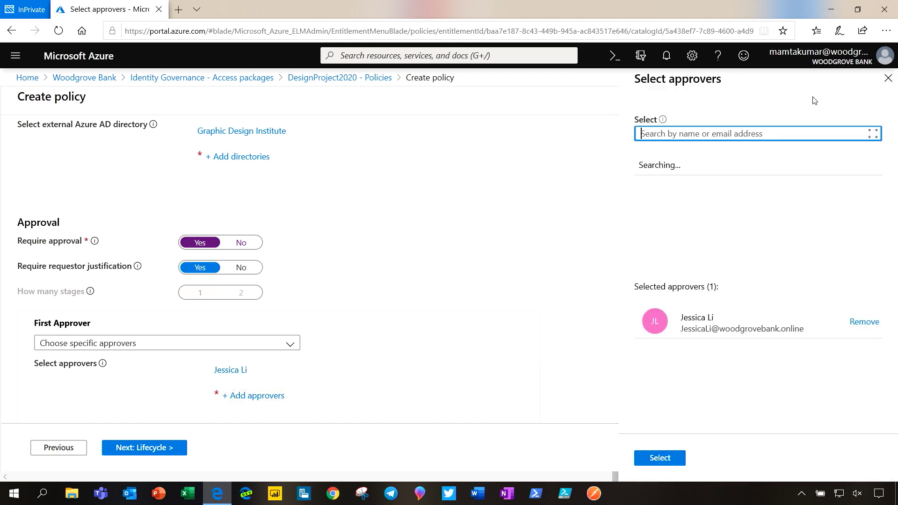
{"action": "type", "text": "hana"}
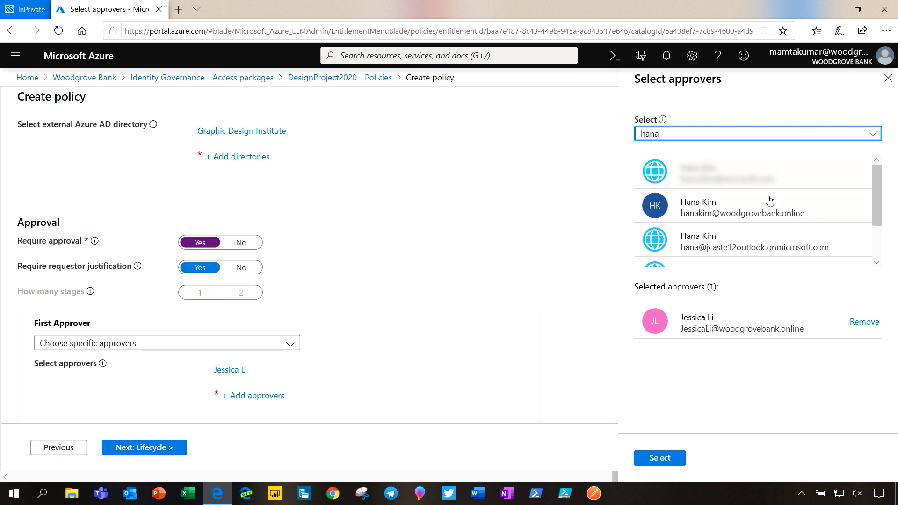
{"action": "left_click", "coordinate": [761, 216]}
{"action": "left_click", "coordinate": [675, 462]}
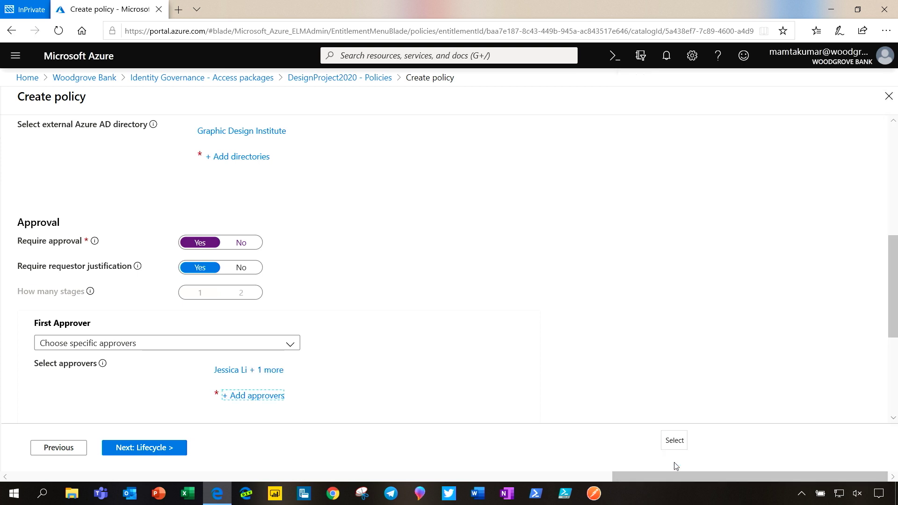
- In the advanced request settings, set forwarding unanswered requests to alternate approvers to Yes
{"action": "scroll", "coordinate": [896, 291], "scroll_direction": "down", "scroll_amount": 1}
{"action": "scroll", "coordinate": [896, 291], "scroll_direction": "down", "scroll_amount": 3}
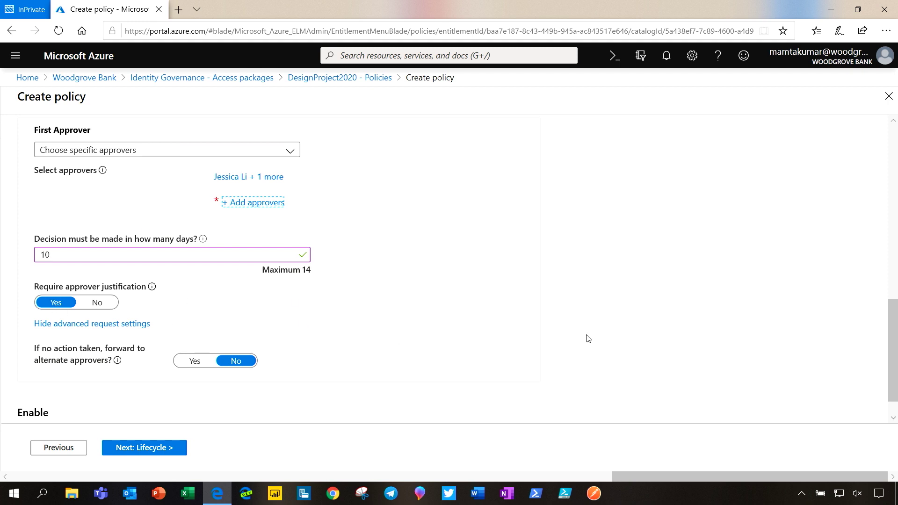
{"action": "scroll", "coordinate": [873, 341], "scroll_direction": "down", "scroll_amount": 1}
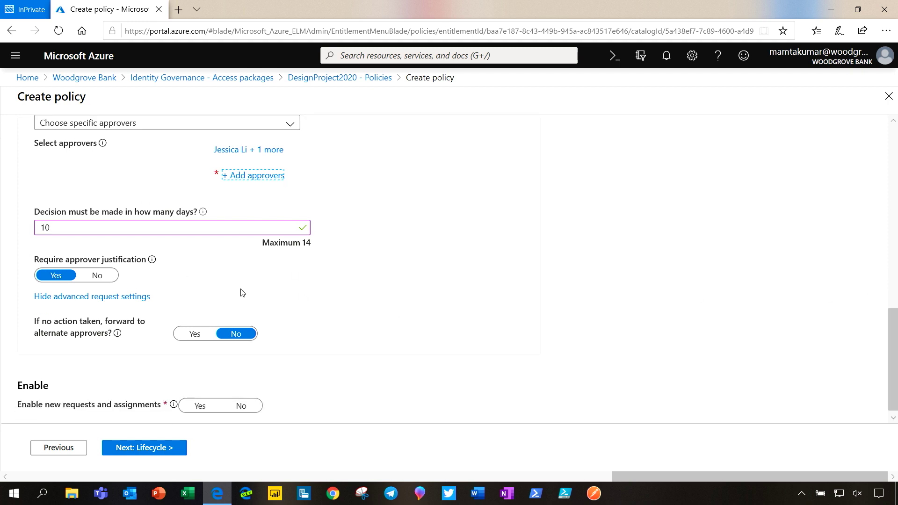
{"action": "left_click", "coordinate": [106, 299]}
{"action": "left_click", "coordinate": [87, 331]}
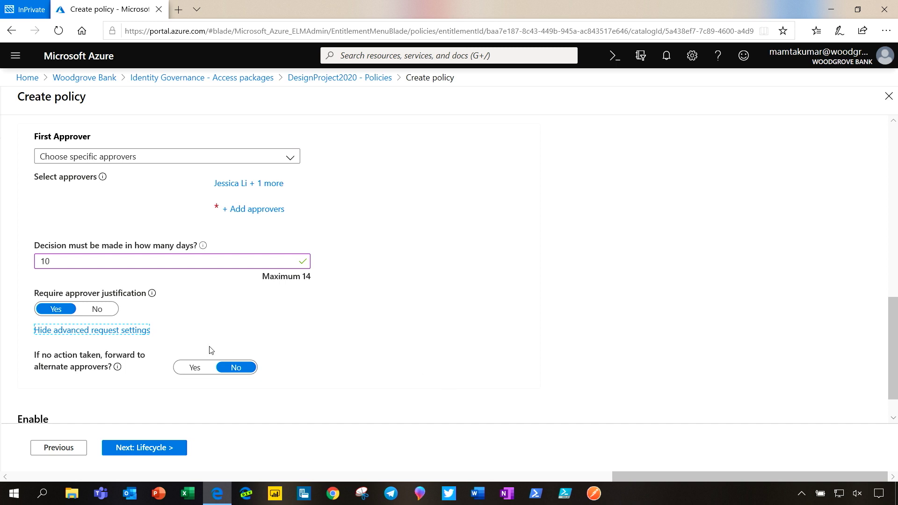
{"action": "left_click", "coordinate": [198, 374]}
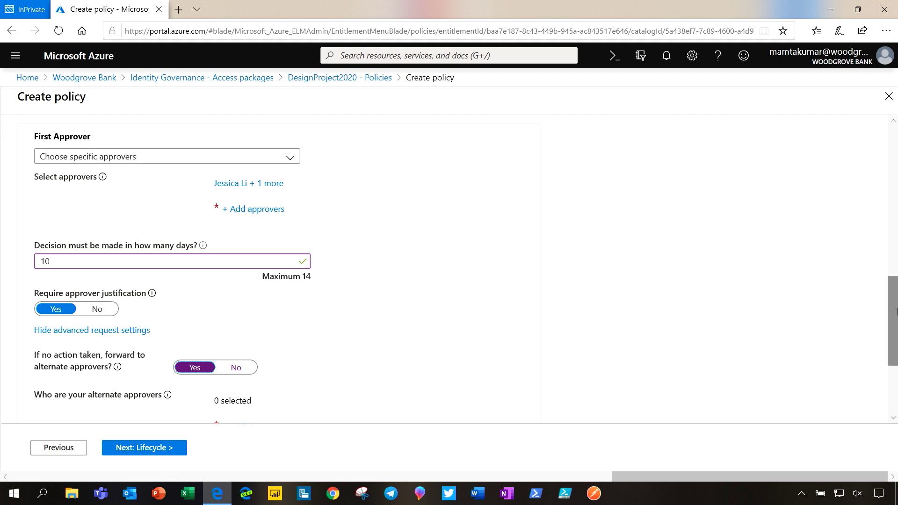
- Search for two users by name, add both as alternate approvers, and confirm the selection
{"action": "left_click_drag", "start_coordinate": [890, 334], "coordinate": [889, 362]}
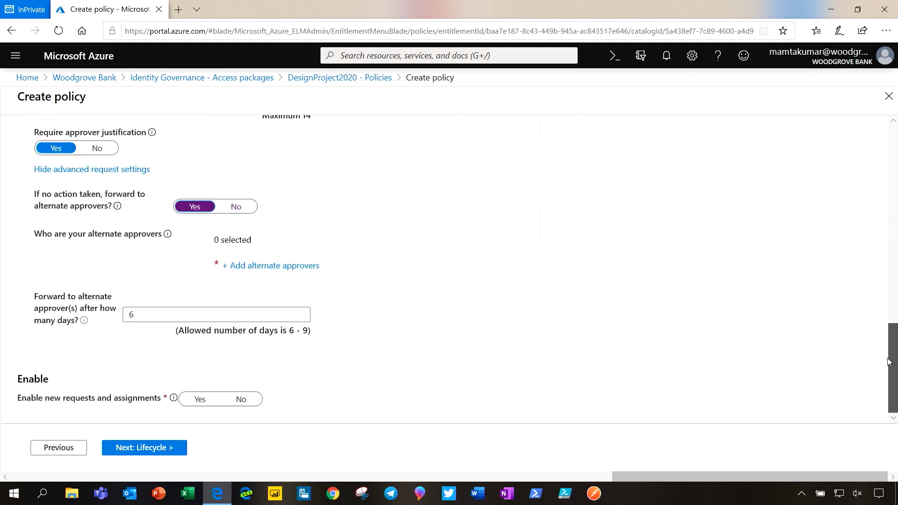
{"action": "left_click", "coordinate": [294, 267]}
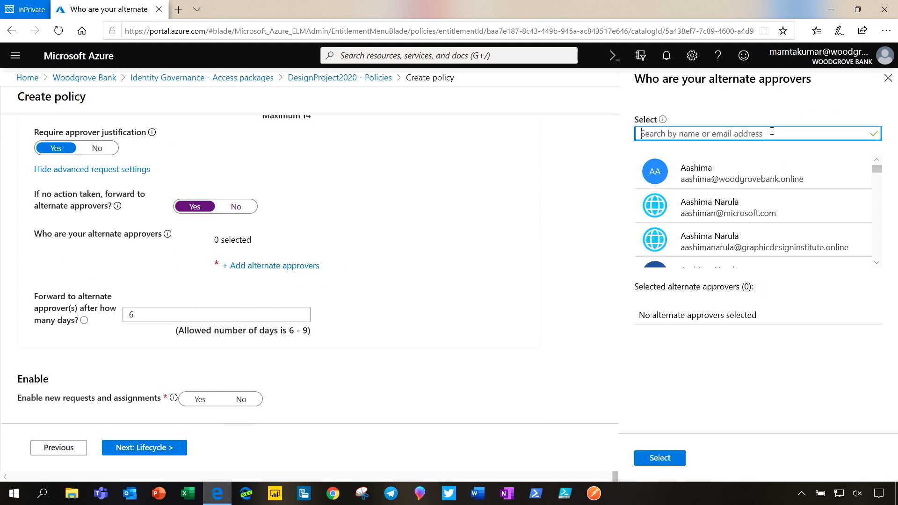
{"action": "type", "text": "viktor"}
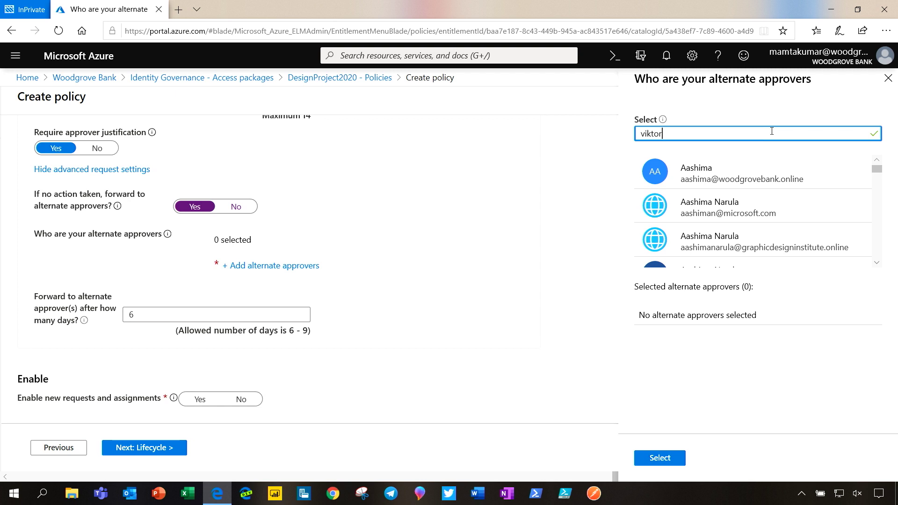
{"action": "left_click", "coordinate": [737, 182]}
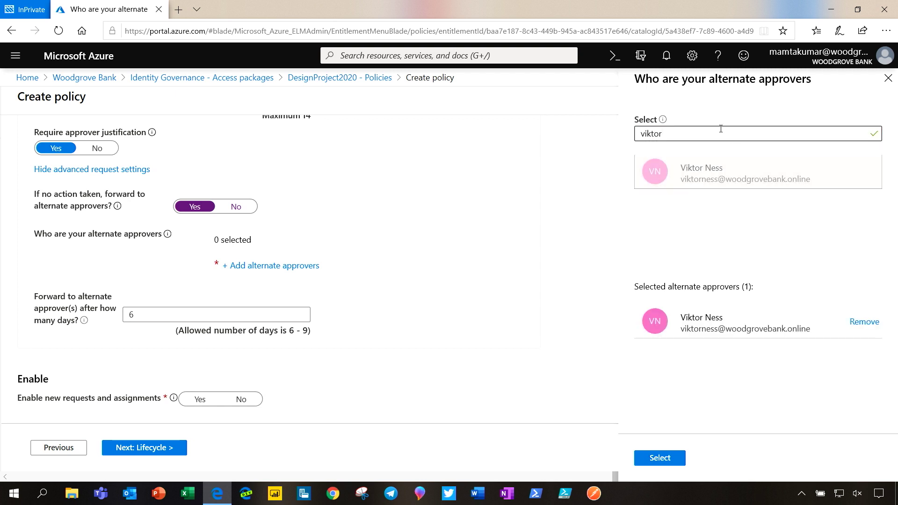
{"action": "left_click", "coordinate": [680, 129]}
{"action": "key", "text": "Home"}
{"action": "key", "text": "Delete"}
{"action": "key", "text": "Delete"}
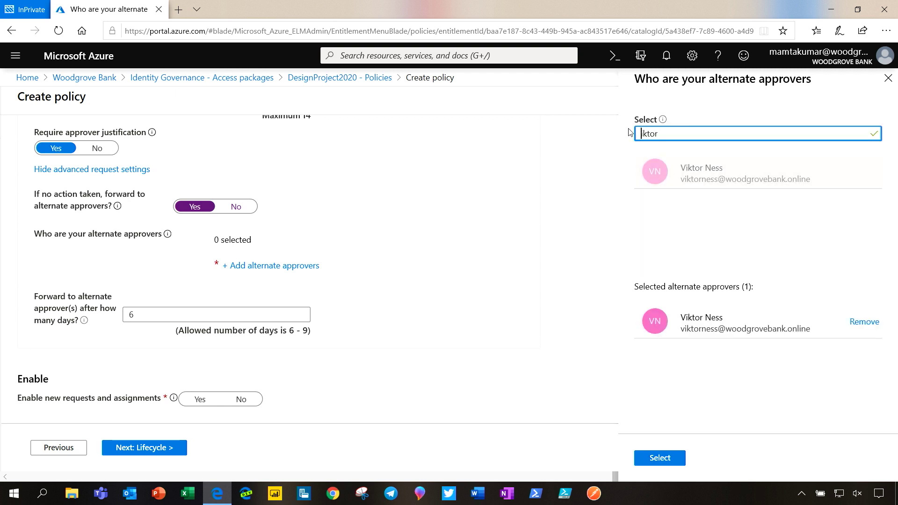
{"action": "key", "text": "Delete"}
{"action": "key", "text": "Delete"}
{"action": "key", "text": "Delete"}
{"action": "key", "text": "Delete"}
{"action": "type", "text": "mamta"}
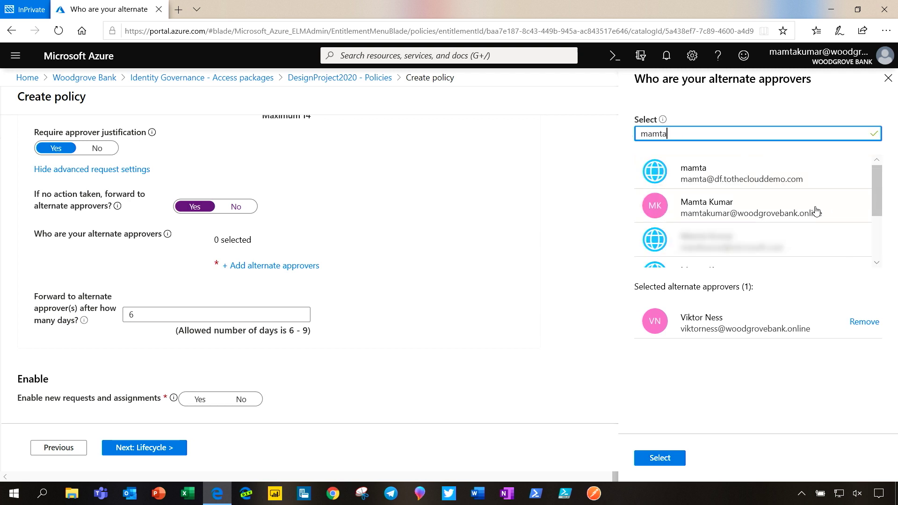
{"action": "left_click", "coordinate": [816, 211]}
{"action": "left_click", "coordinate": [660, 458]}
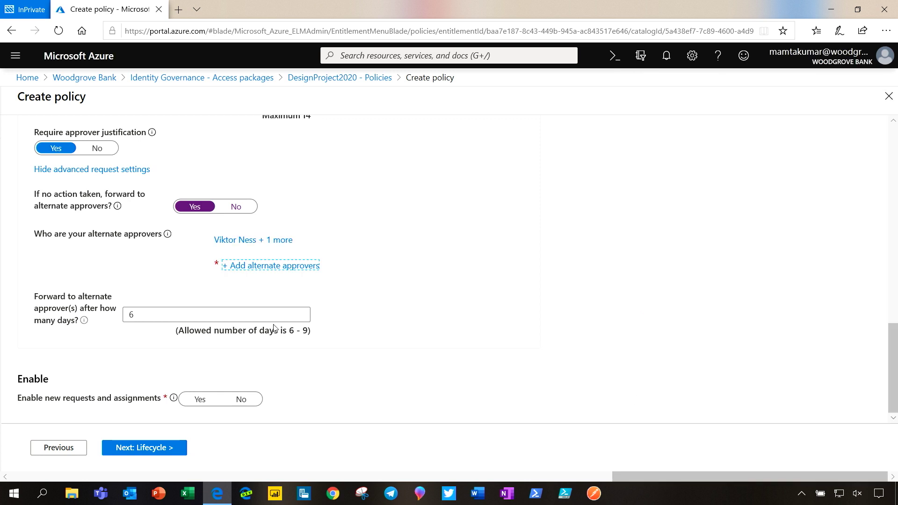
{"action": "scroll", "coordinate": [896, 382], "scroll_direction": "up", "scroll_amount": 1}
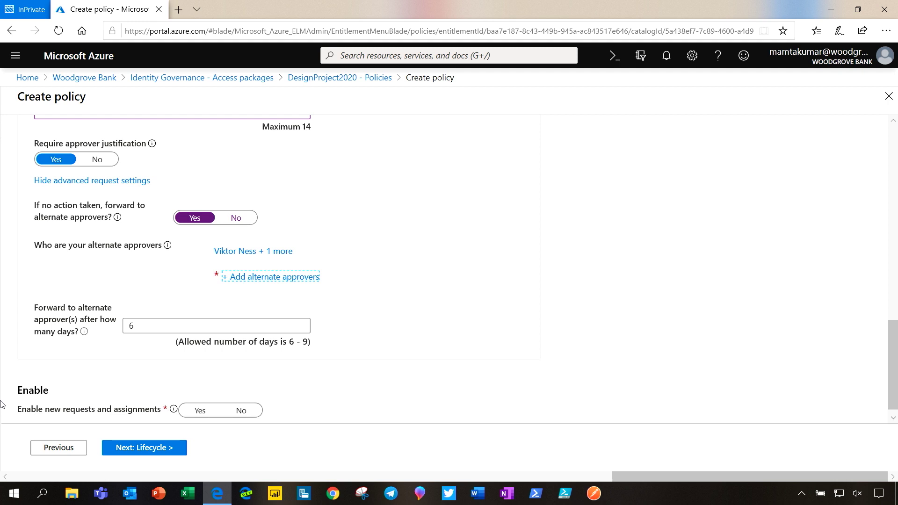
- Change the forwarding delay from 6 to 7 days and set new requests and assignments to Yes
{"action": "left_click", "coordinate": [139, 326]}
{"action": "key", "text": "BackSpace"}
{"action": "type", "text": "7"}
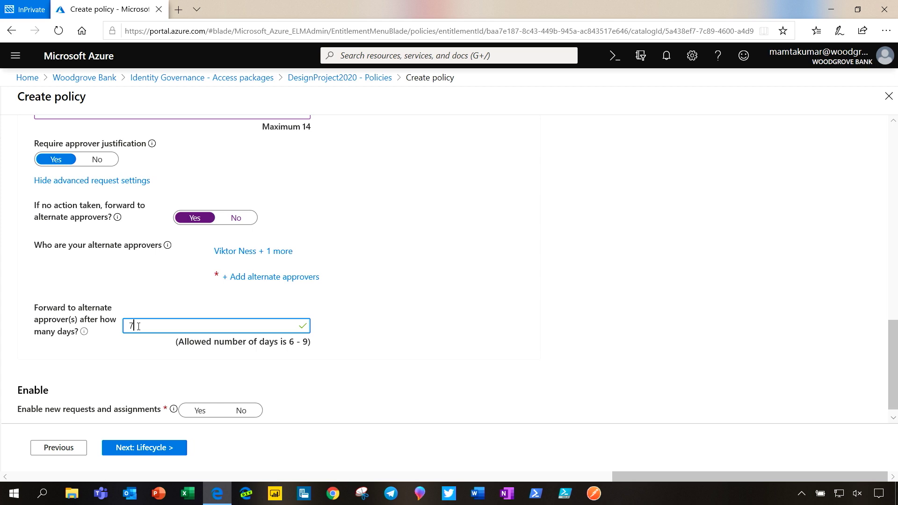
{"action": "left_click", "coordinate": [200, 412]}
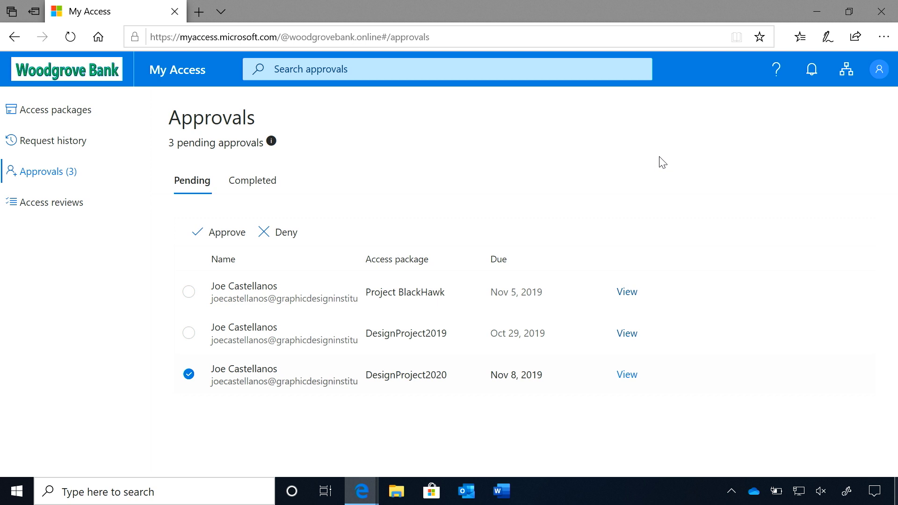
- Open the DesignProject2020 request and review the explanation of what happens to the pending approval
{"action": "left_click", "coordinate": [628, 376]}
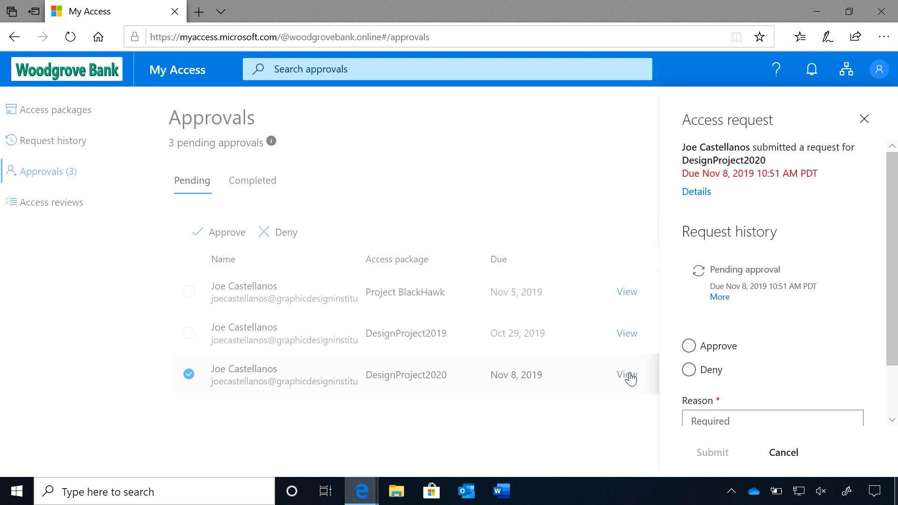
{"action": "left_click", "coordinate": [721, 298]}
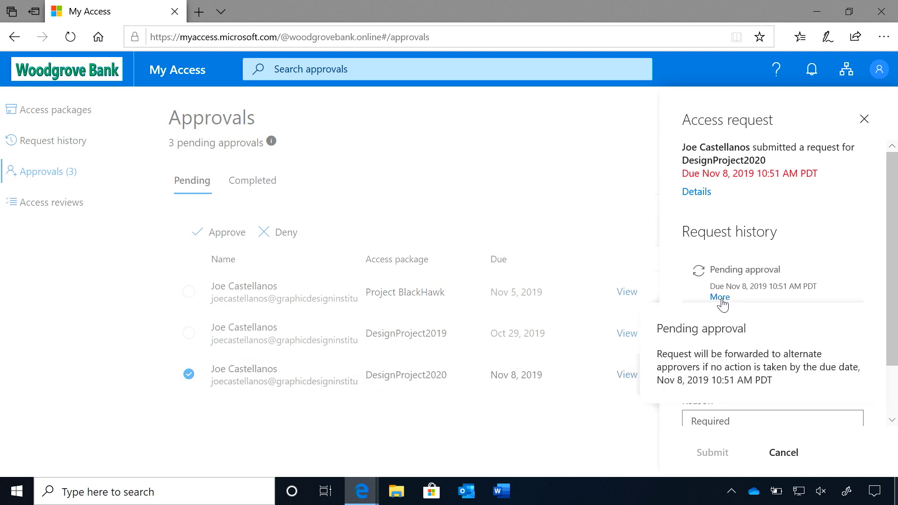
{"action": "left_click", "coordinate": [823, 231]}
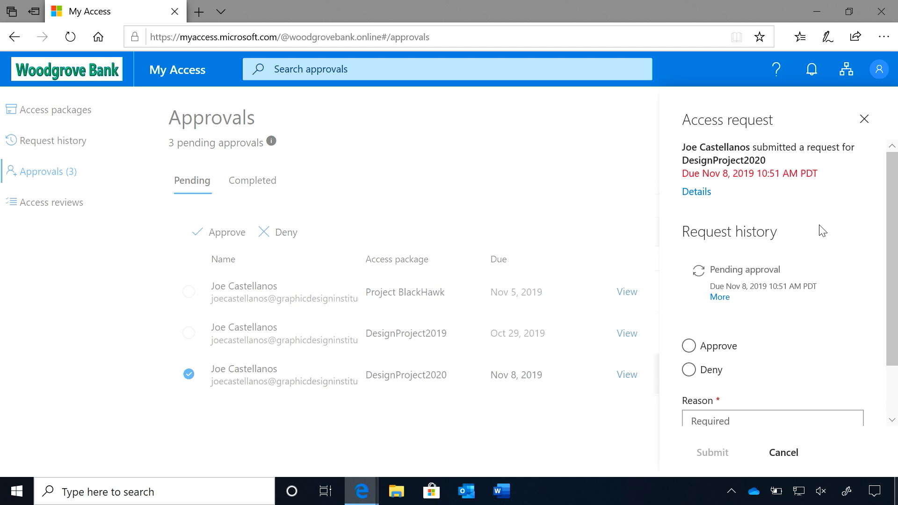
- Approve the request with a reason noting the requester is on the approver's team, and submit it
{"action": "left_click", "coordinate": [688, 345]}
{"action": "scroll", "coordinate": [812, 309], "scroll_direction": "down", "scroll_amount": 1}
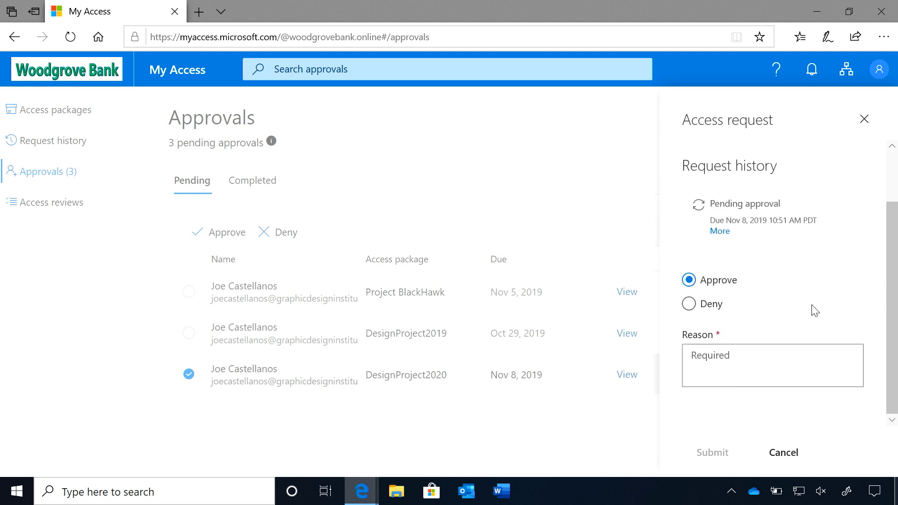
{"action": "left_click", "coordinate": [803, 348]}
{"action": "type", "text": "Joe is"}
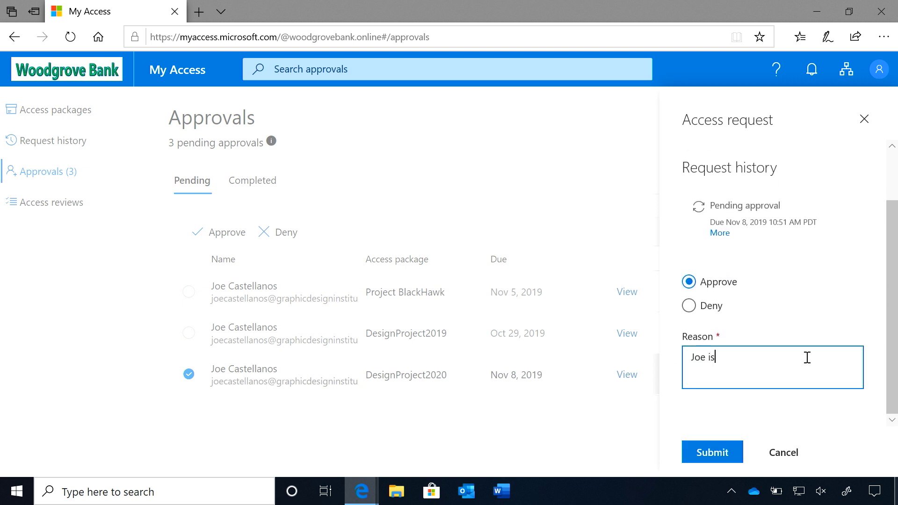
{"action": "type", "text": " on my team"}
{"action": "left_click", "coordinate": [729, 451]}
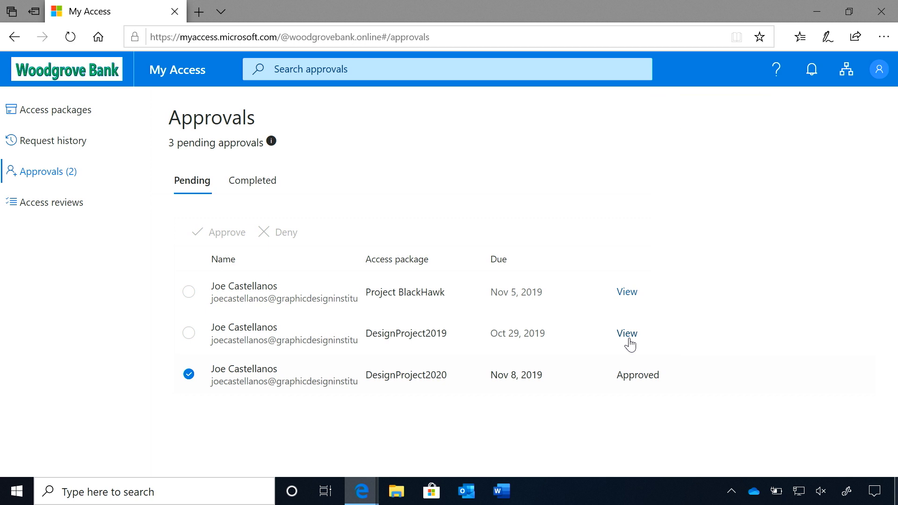
- Open the DesignProject2019 request, read its full details about added alternate approvers, then close them
{"action": "left_click", "coordinate": [627, 334]}
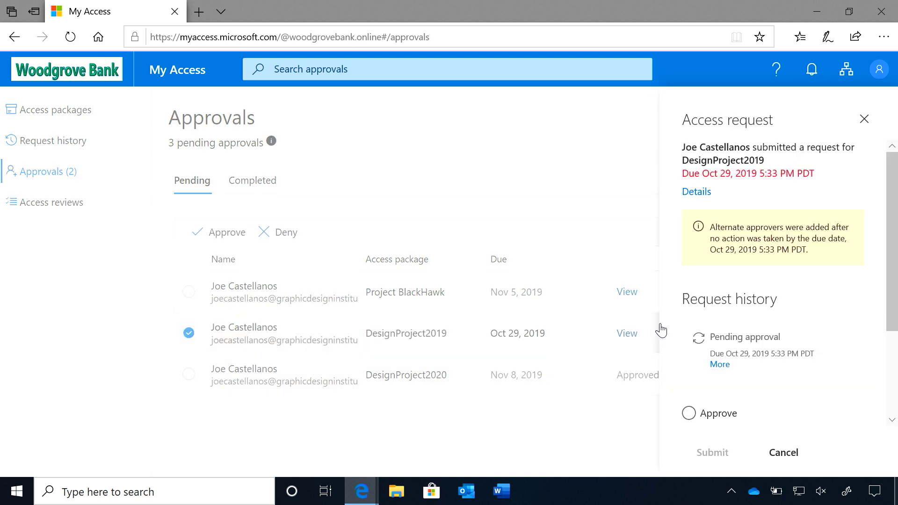
{"action": "left_click", "coordinate": [702, 195]}
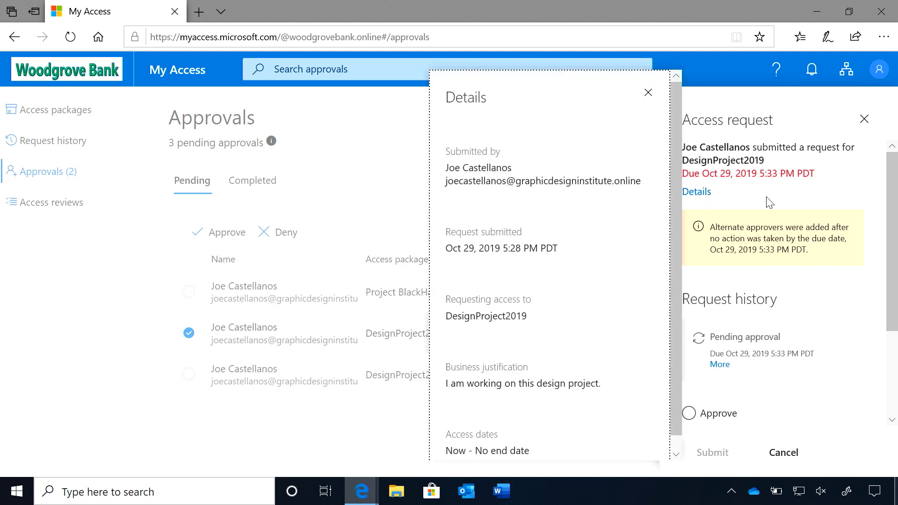
{"action": "left_click", "coordinate": [719, 364]}
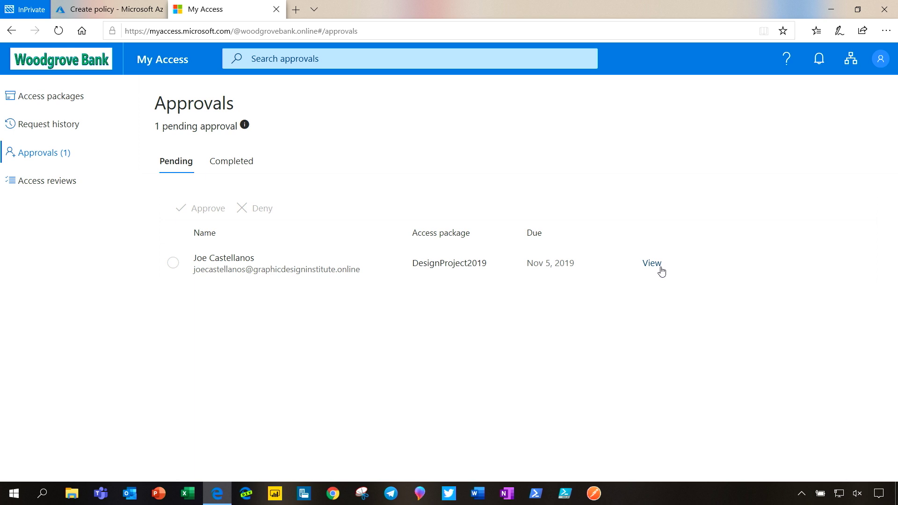
- Mark the forwarded DesignProject2019 request as Approve with the reason 'OK'
{"action": "left_click", "coordinate": [651, 264]}
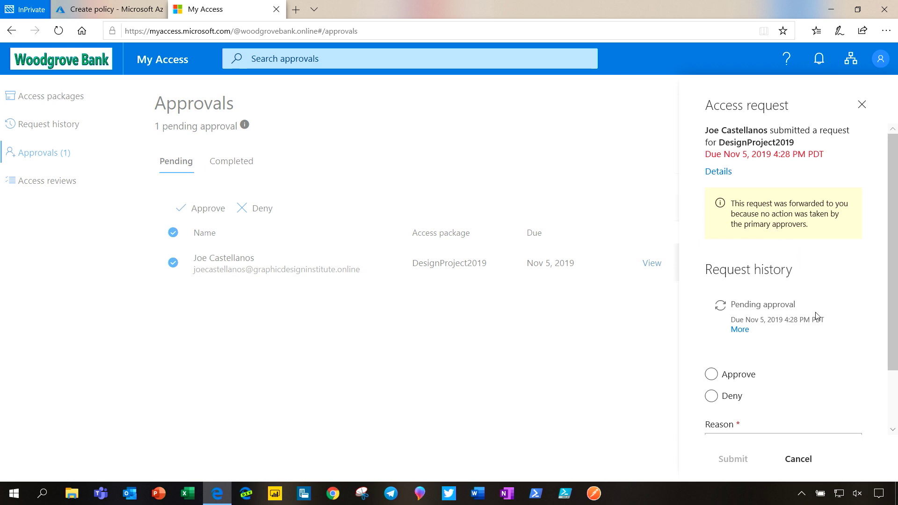
{"action": "left_click", "coordinate": [711, 375]}
{"action": "scroll", "coordinate": [895, 318], "scroll_direction": "down", "scroll_amount": 2}
{"action": "left_click", "coordinate": [768, 386]}
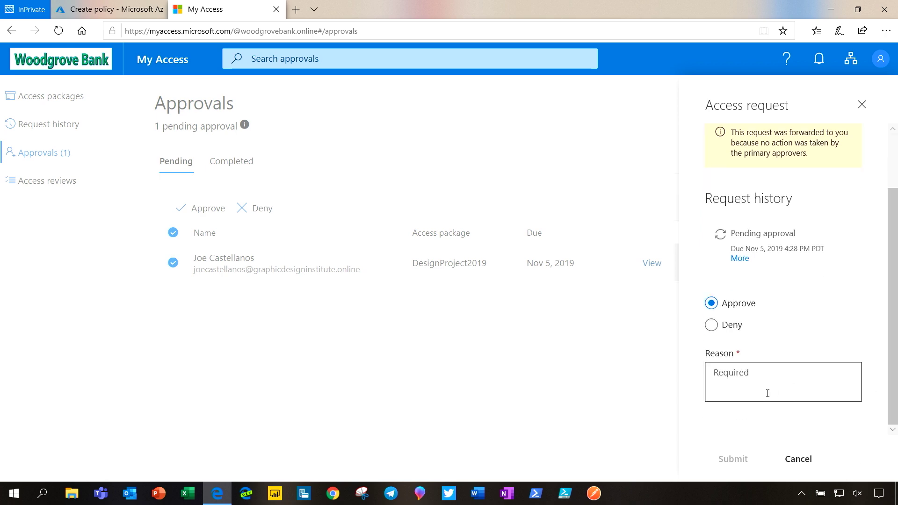
{"action": "type", "text": "OK"}
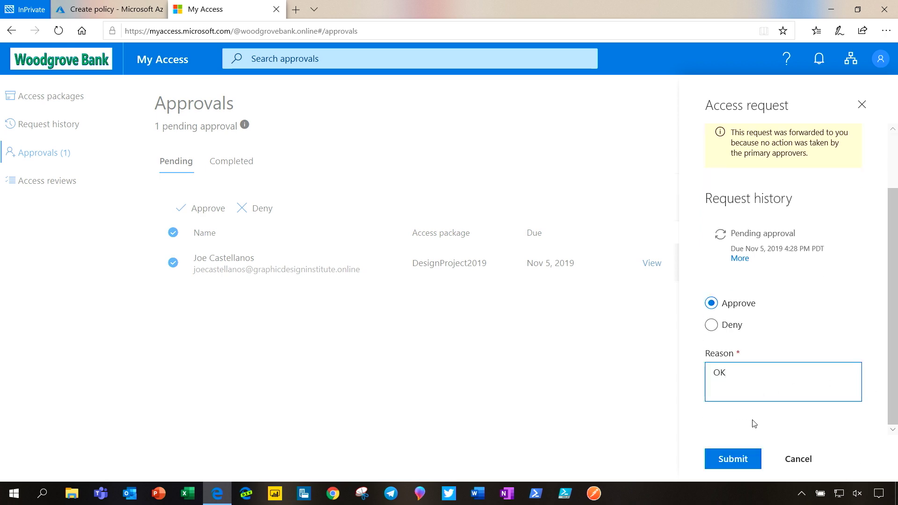